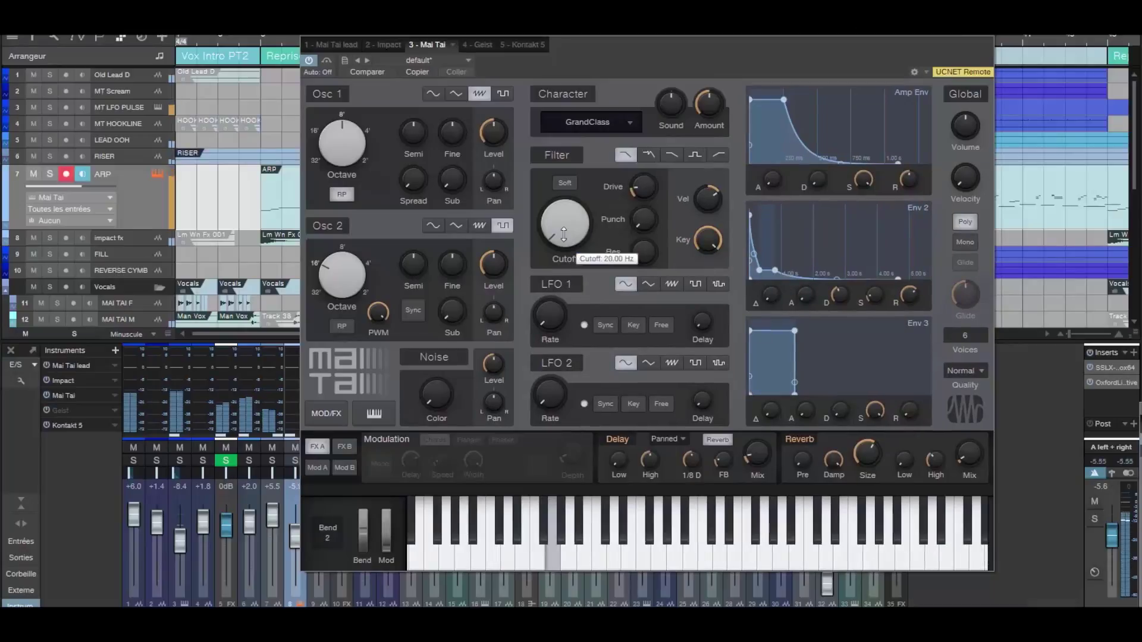
- Adjust the Mai Tai filter cutoff and reposition the instrument and ARP Arpeggiator windows
{"action": "left_click_drag", "start_coordinate": [561, 220], "coordinate": [507, 97]}
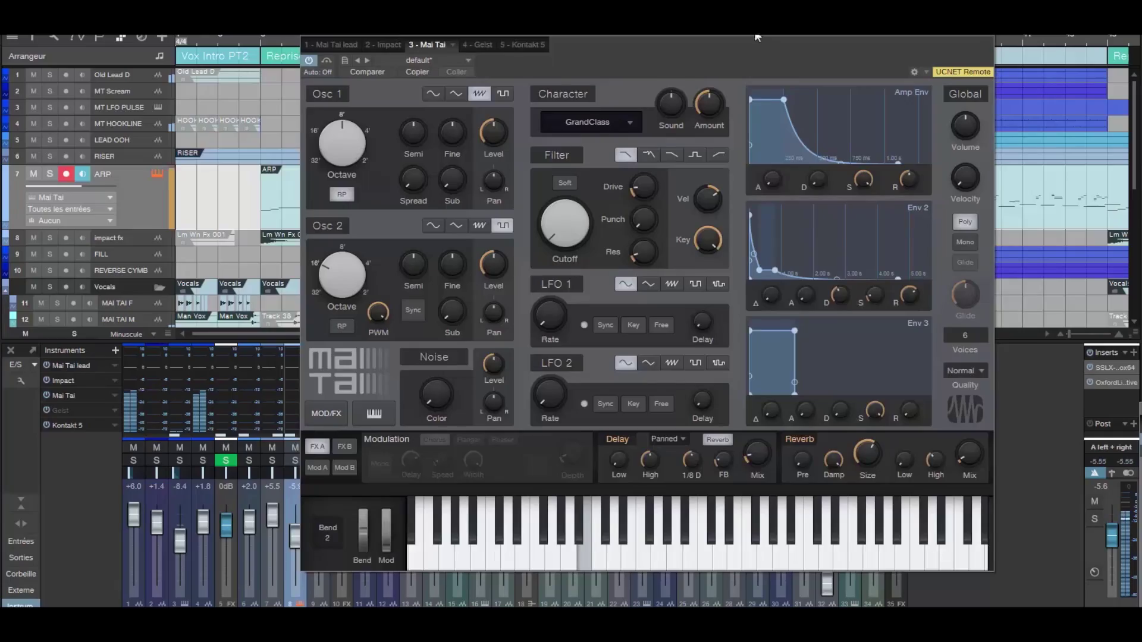
{"action": "left_click_drag", "start_coordinate": [756, 37], "coordinate": [538, 57]}
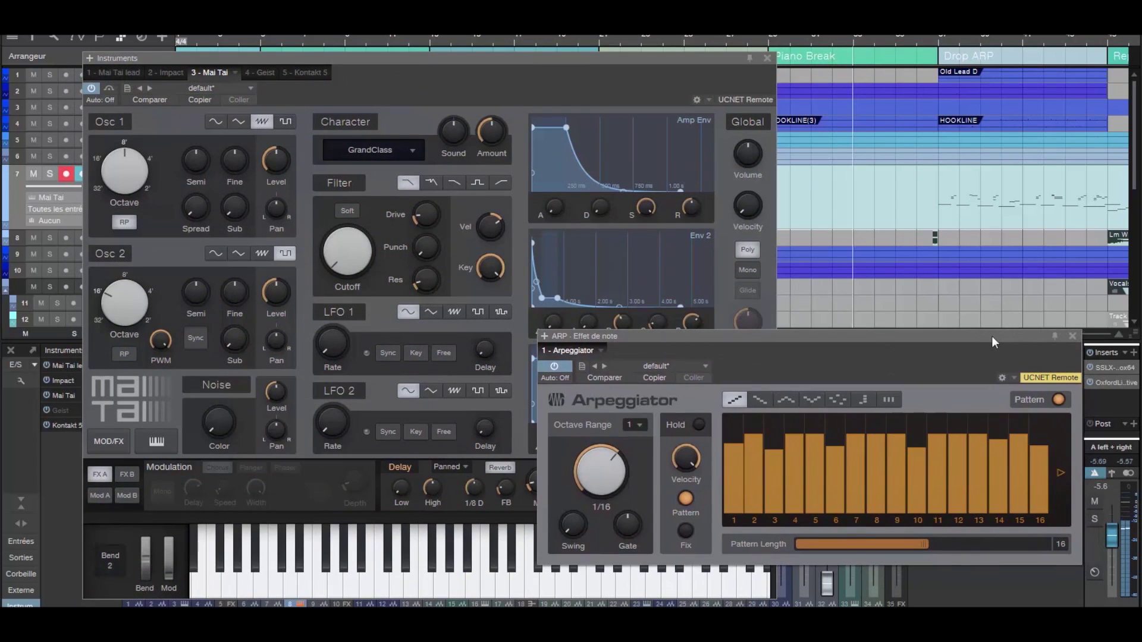
{"action": "left_click_drag", "start_coordinate": [990, 337], "coordinate": [1016, 353]}
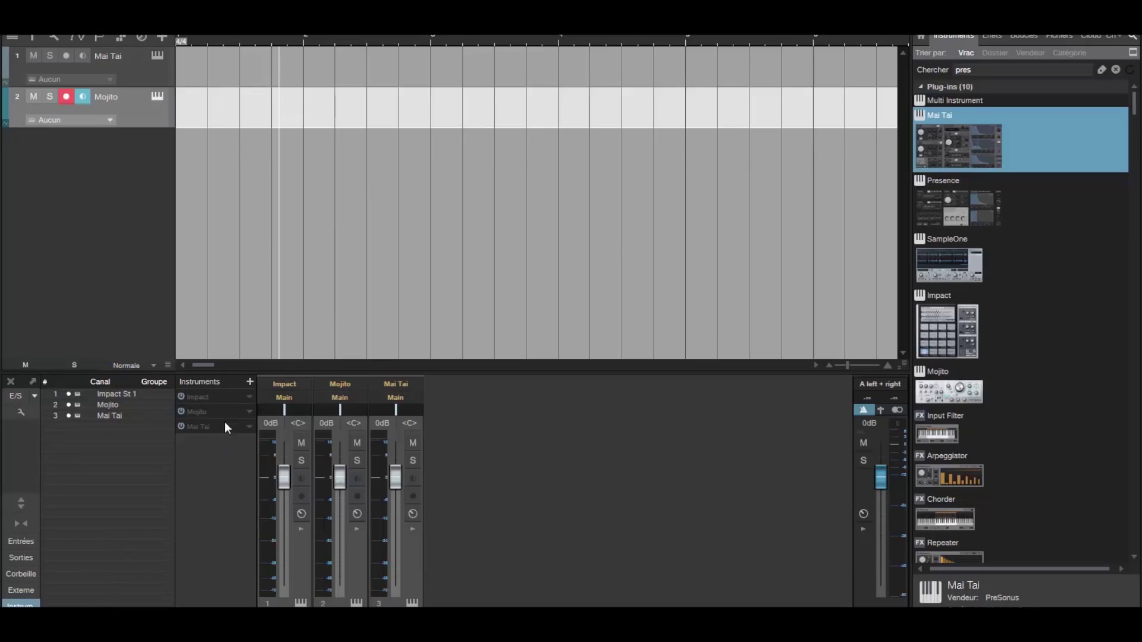
- Combine Impact, Mojito and Mai Tai into one Multi Instrument, starting Mai Tai's key range at E 3 and shortening Mojito's upper range
{"action": "left_click", "coordinate": [235, 400]}
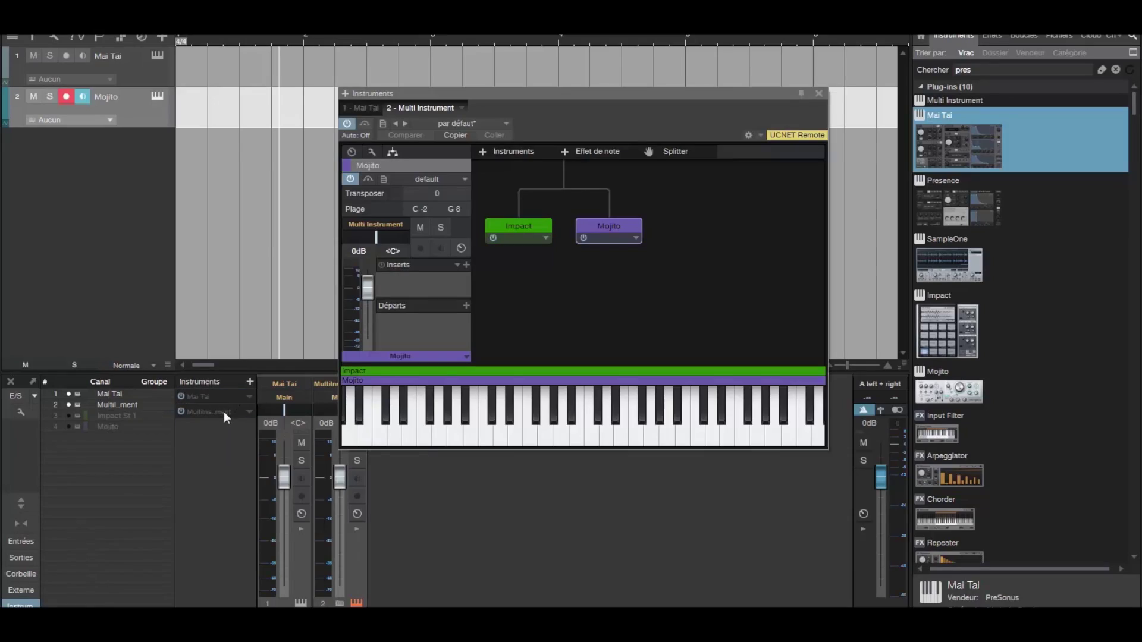
{"action": "left_click", "coordinate": [230, 400]}
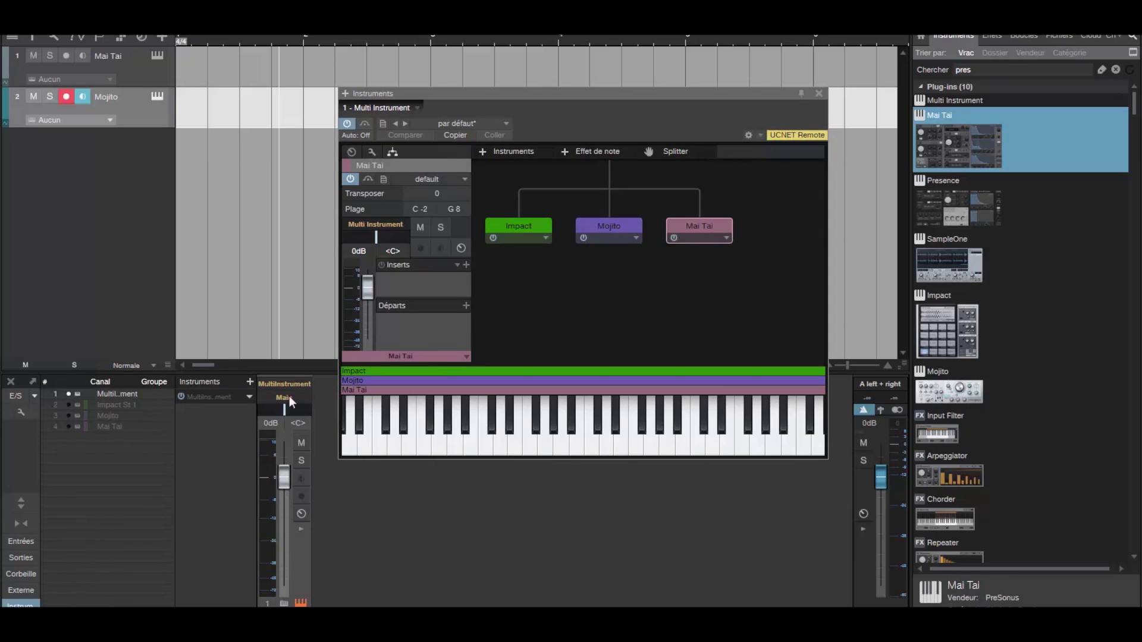
{"action": "left_click_drag", "start_coordinate": [390, 393], "coordinate": [621, 404]}
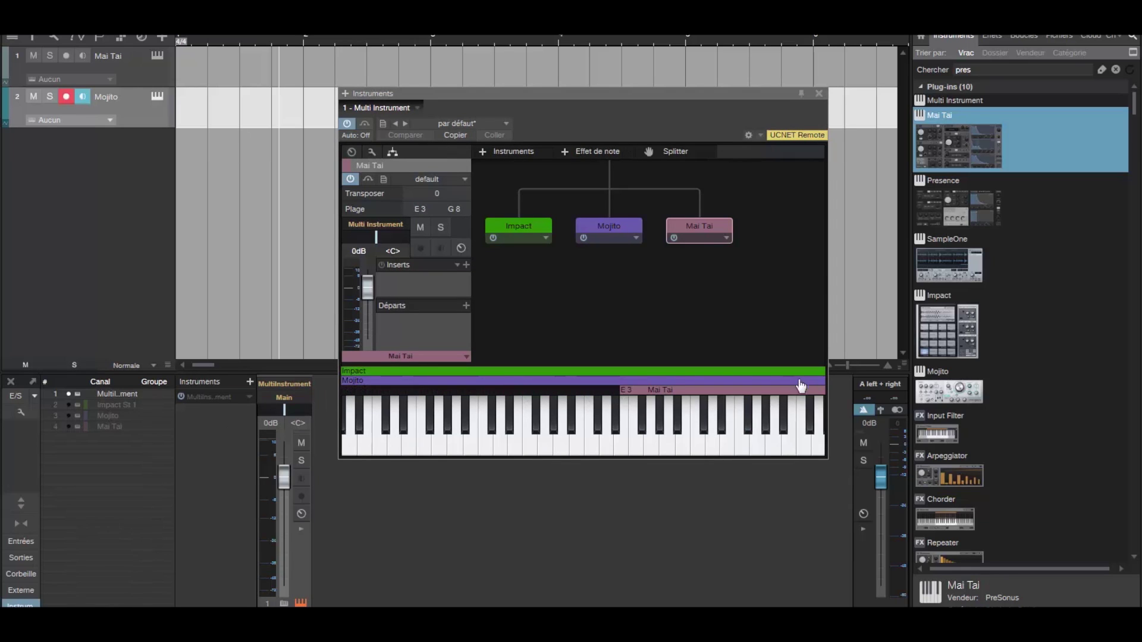
{"action": "left_click_drag", "start_coordinate": [826, 380], "coordinate": [627, 382]}
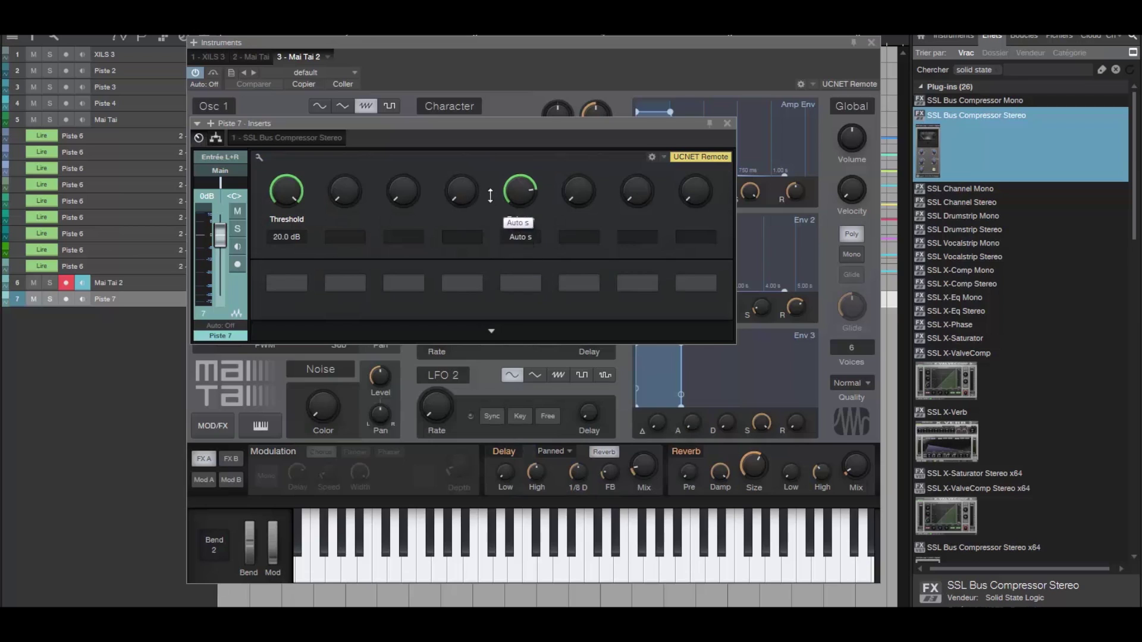
- Adjust the Threshold macro control of the SSL Bus Compressor Stereo on Piste 7
{"action": "mouse_move", "coordinate": [286, 195]}
{"action": "left_mouse_down"}
{"action": "mouse_move", "coordinate": [281, 232]}
{"action": "mouse_move", "coordinate": [307, 194]}
{"action": "left_mouse_up"}
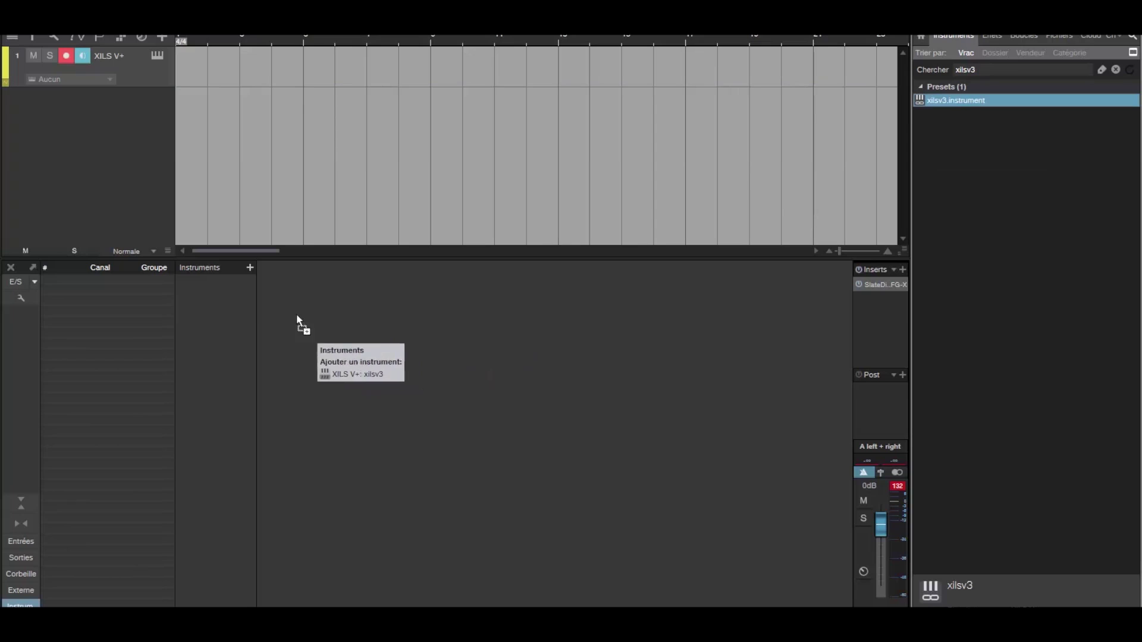
- Add the xilsv3 instrument preset to the mixer and open the SSL X-Verb insert on its channel
{"action": "left_click_drag", "start_coordinate": [301, 323], "coordinate": [462, 308]}
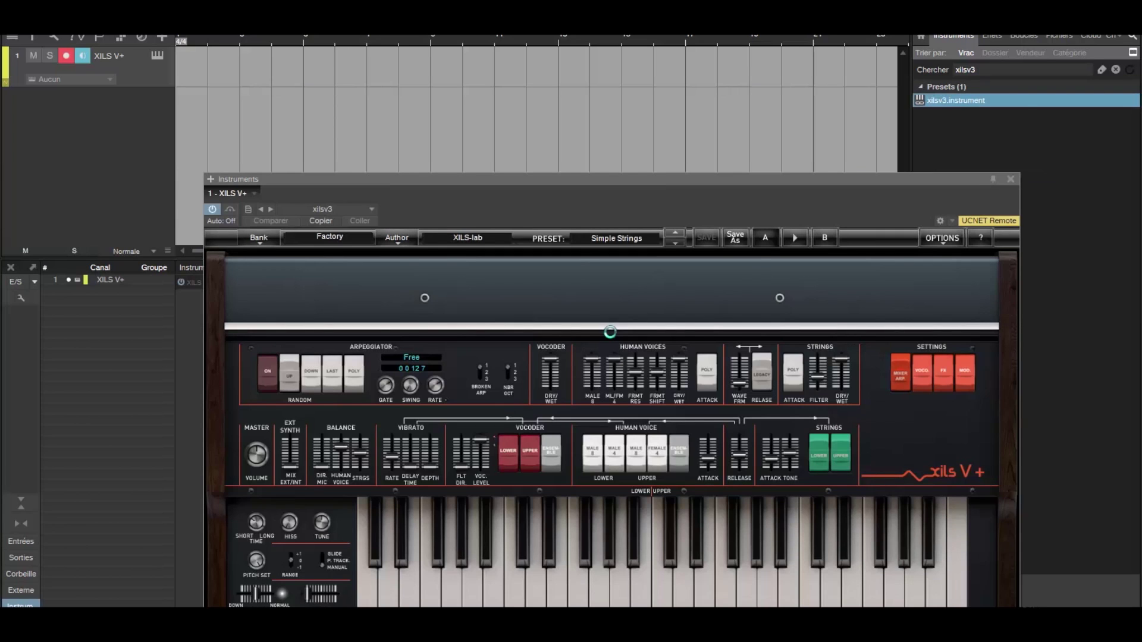
{"action": "left_click_drag", "start_coordinate": [499, 188], "coordinate": [750, 184]}
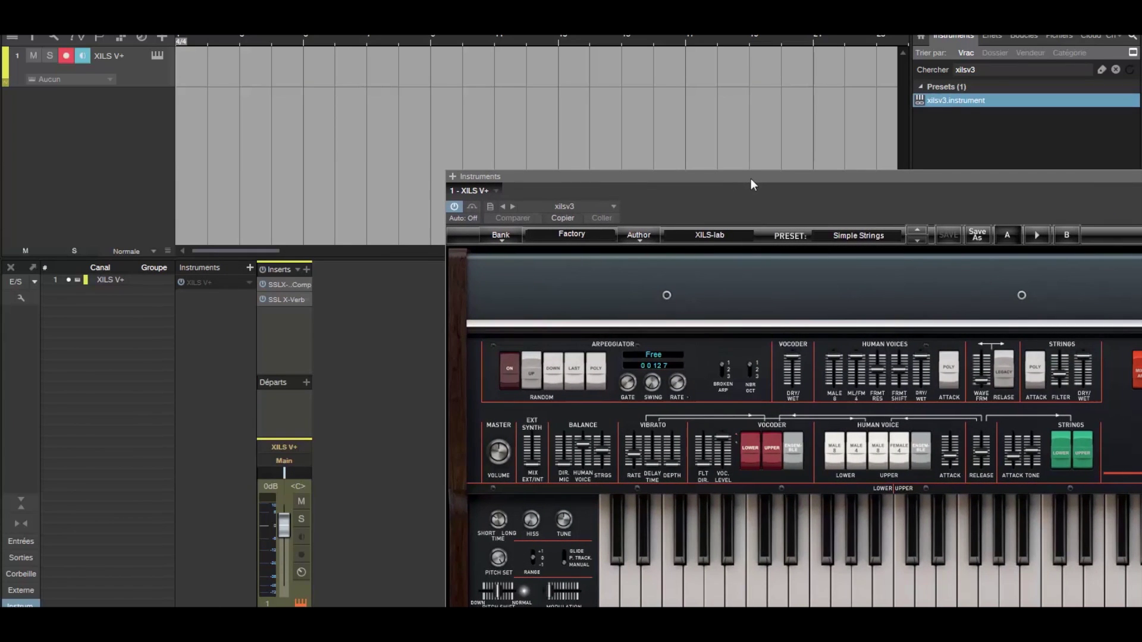
{"action": "left_click", "coordinate": [295, 299]}
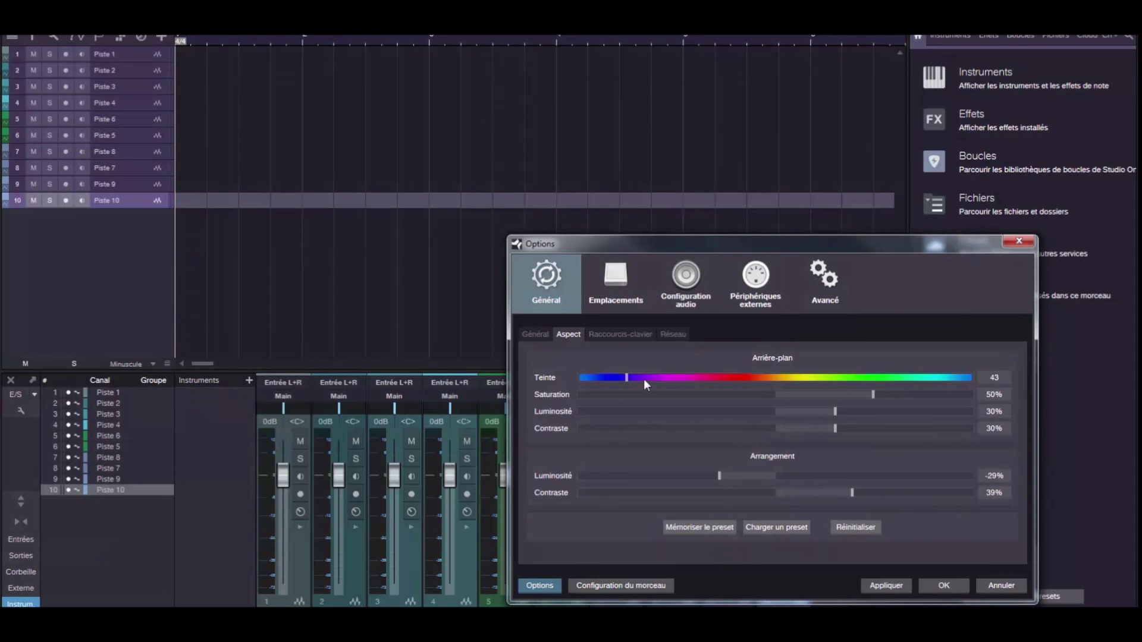
- Adjust the background saturation and the arrangement luminosity in the appearance options
{"action": "left_click_drag", "start_coordinate": [765, 400], "coordinate": [897, 405]}
{"action": "left_click_drag", "start_coordinate": [907, 476], "coordinate": [960, 472]}
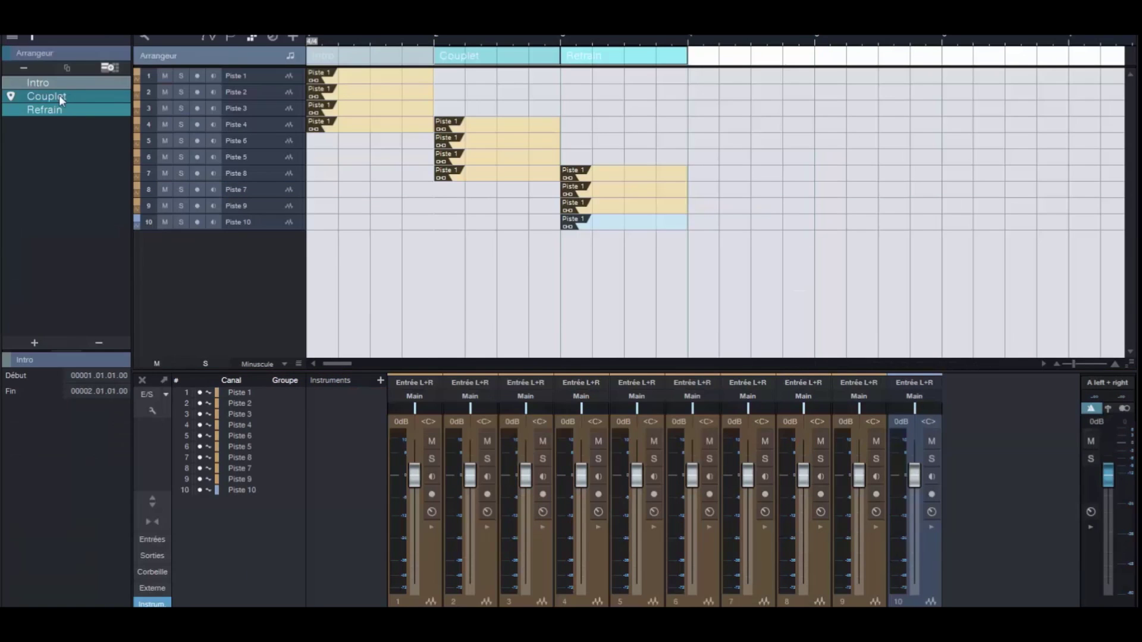
- Duplicate the Intro section twice and the Couplet section twice in the arranger track
{"action": "left_click", "coordinate": [55, 84]}
{"action": "left_click", "coordinate": [67, 67]}
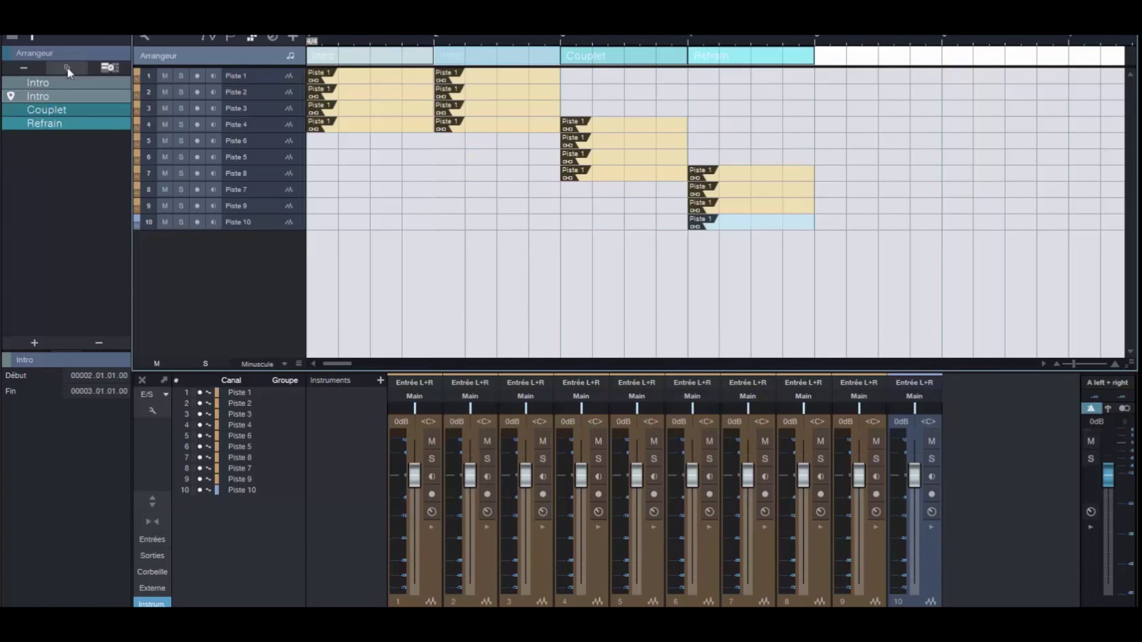
{"action": "left_click", "coordinate": [67, 67]}
{"action": "left_click", "coordinate": [59, 122]}
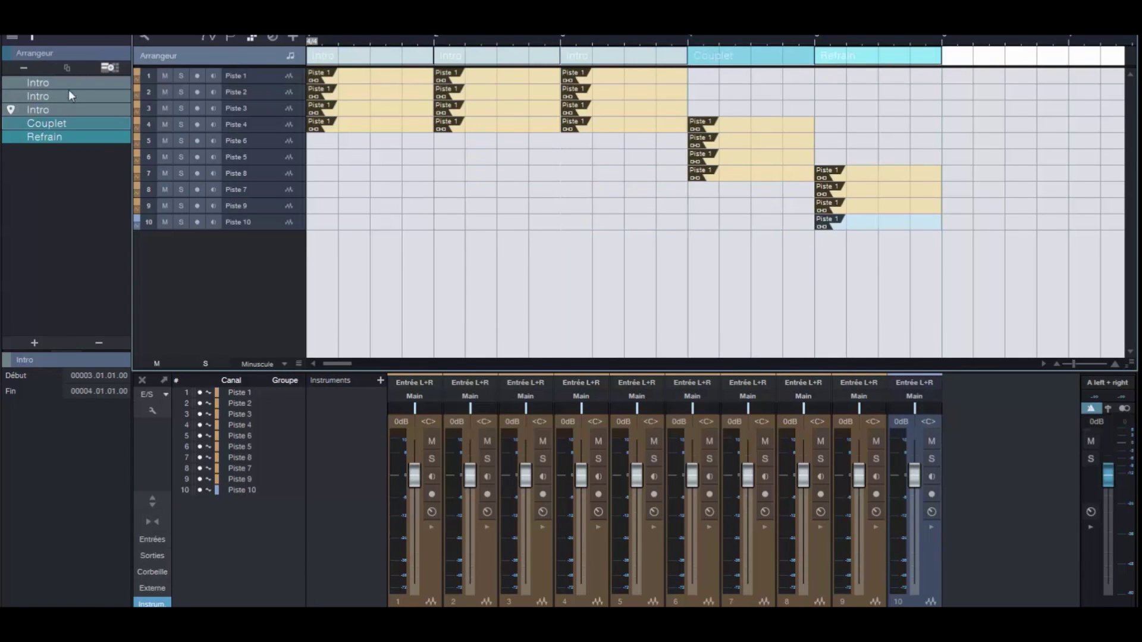
{"action": "left_click", "coordinate": [68, 67]}
{"action": "left_click", "coordinate": [67, 67]}
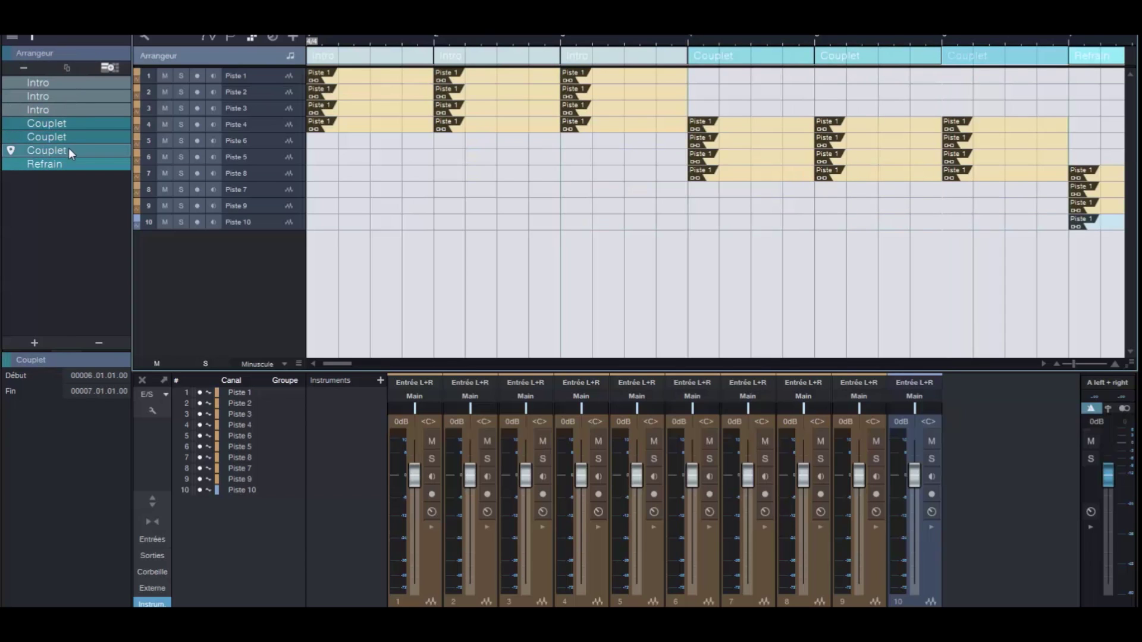
- Reorder the arranger sections to Intro, Couplet, Couplet, Intro, Couplet, Refrain, Intro
{"action": "left_click_drag", "start_coordinate": [69, 148], "coordinate": [77, 89]}
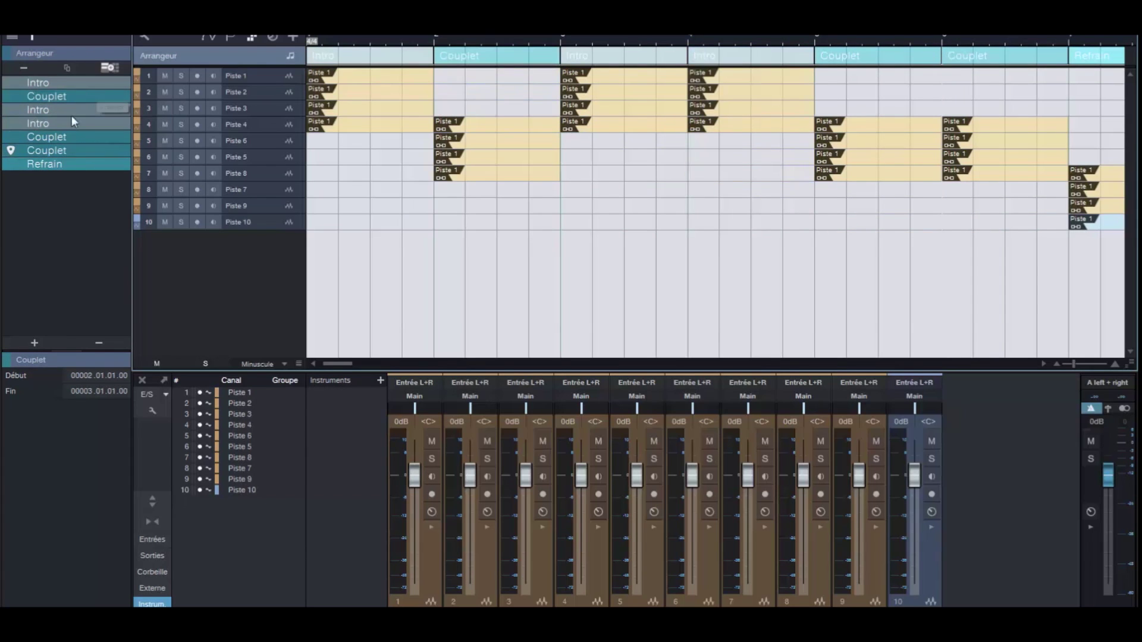
{"action": "left_click_drag", "start_coordinate": [65, 167], "coordinate": [83, 118]}
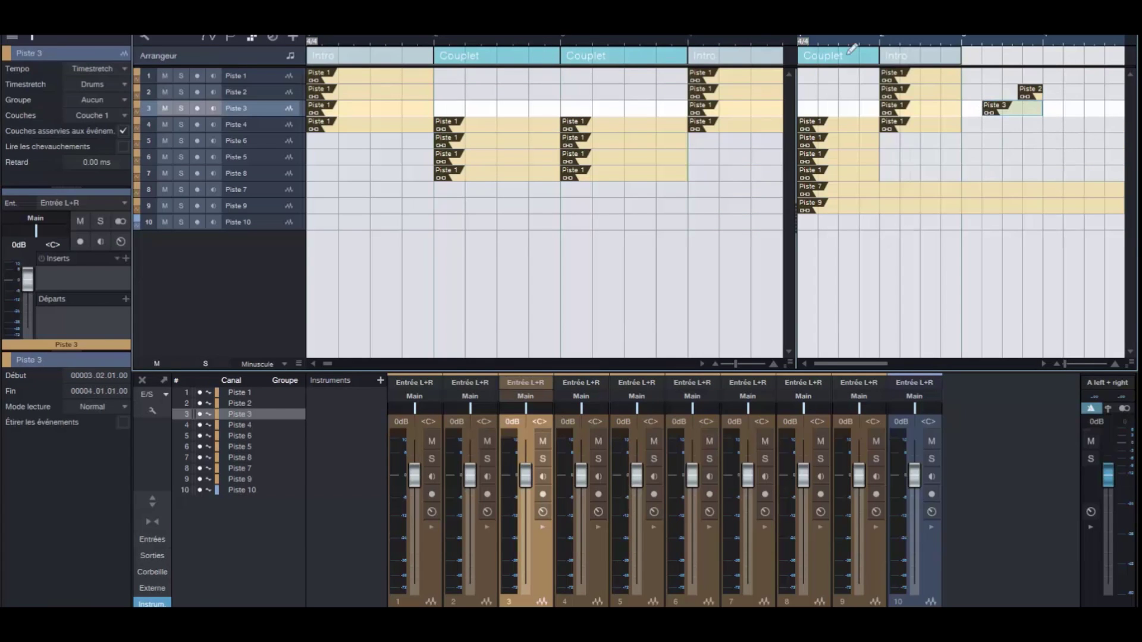
- Create a one-bar section named New Idea at bar 3 of the scratch pad and insert it after the main arrangement's first Intro
{"action": "left_click_drag", "start_coordinate": [977, 50], "coordinate": [1030, 46]}
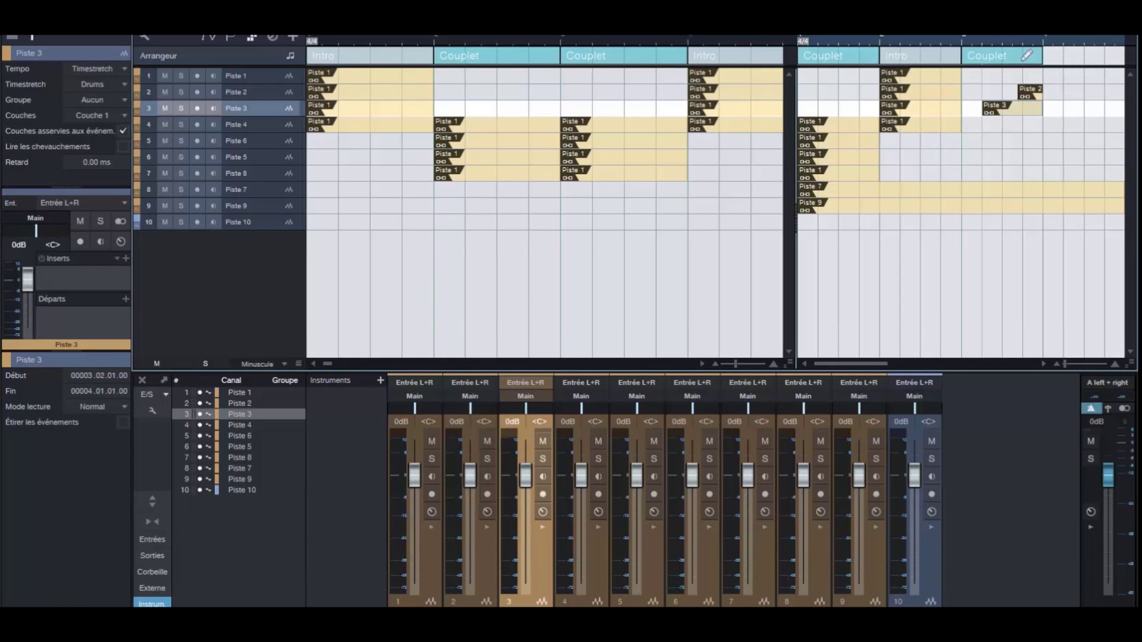
{"action": "left_click", "coordinate": [988, 56]}
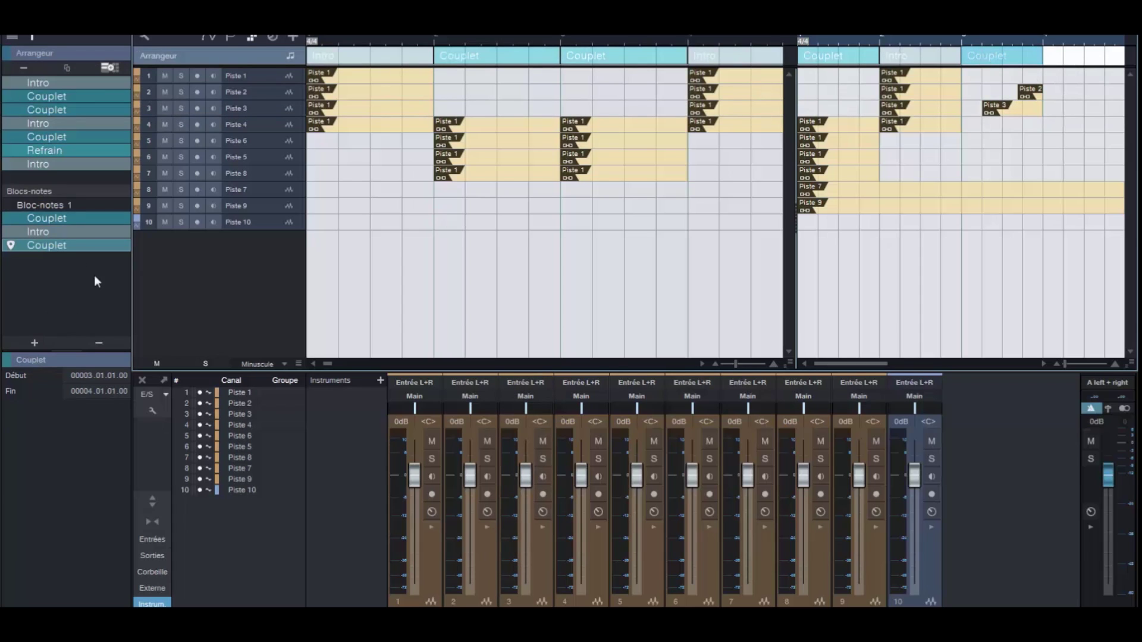
{"action": "double_click", "coordinate": [44, 247]}
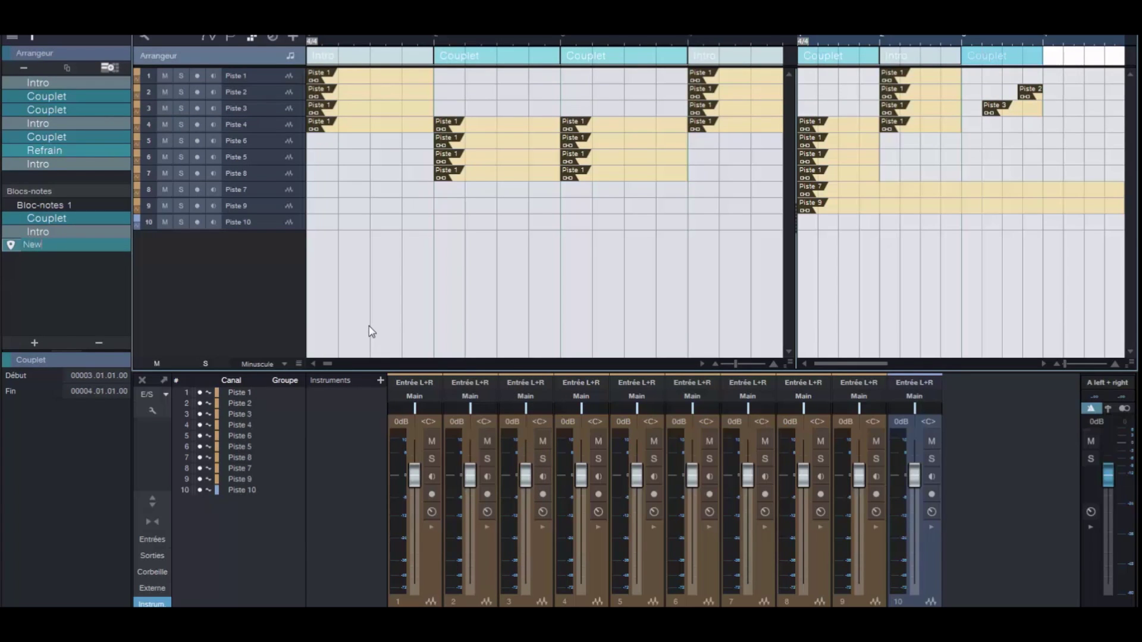
{"action": "type", "text": "New Idea"}
{"action": "key", "text": "Return"}
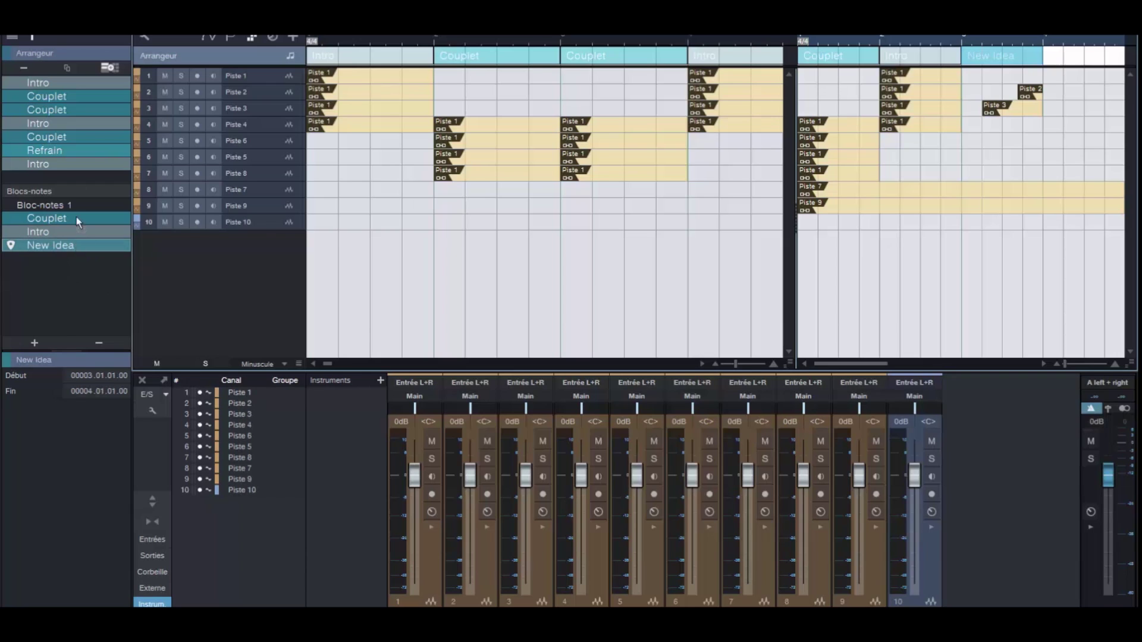
{"action": "left_click_drag", "start_coordinate": [59, 245], "coordinate": [85, 90]}
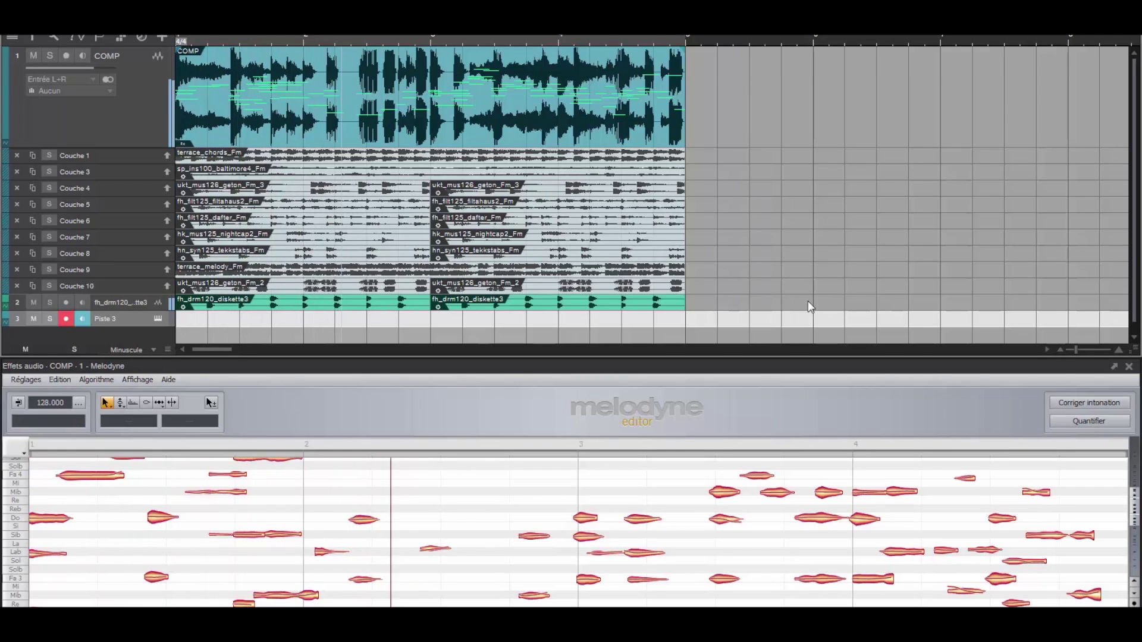
- Copy the Melodyne-analysed COMP audio event onto the instrument track Piste 3
{"action": "left_click_drag", "start_coordinate": [532, 104], "coordinate": [523, 320]}
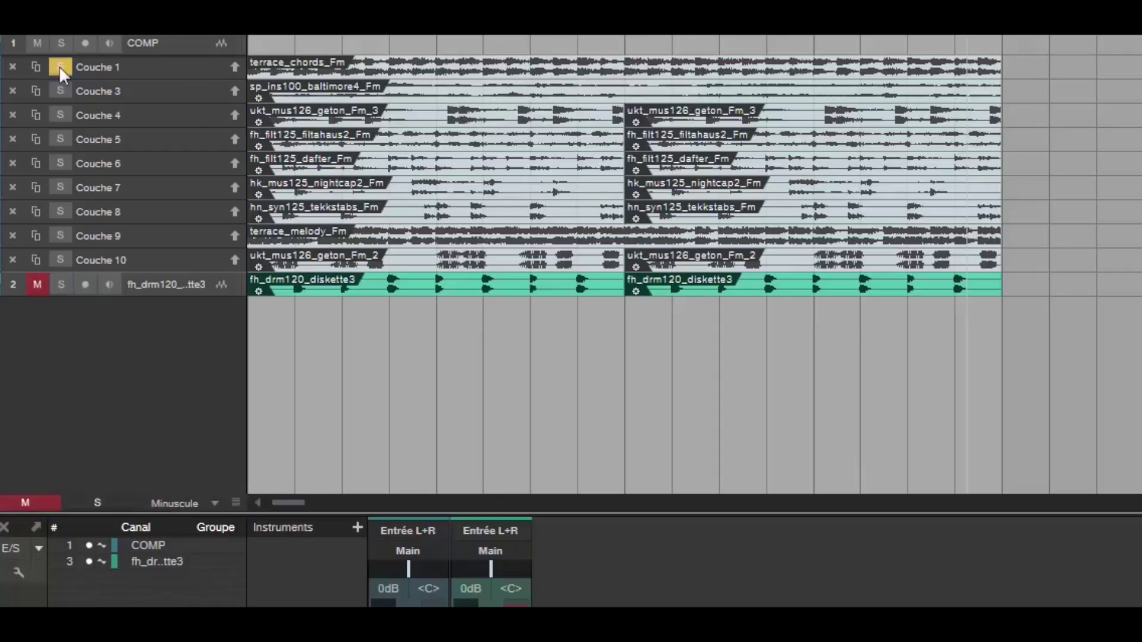
- Play the song and audition the COMP track's layers in solo, working down from Couche 4 to Couche 10
{"action": "key", "text": "space"}
{"action": "left_click", "coordinate": [63, 113]}
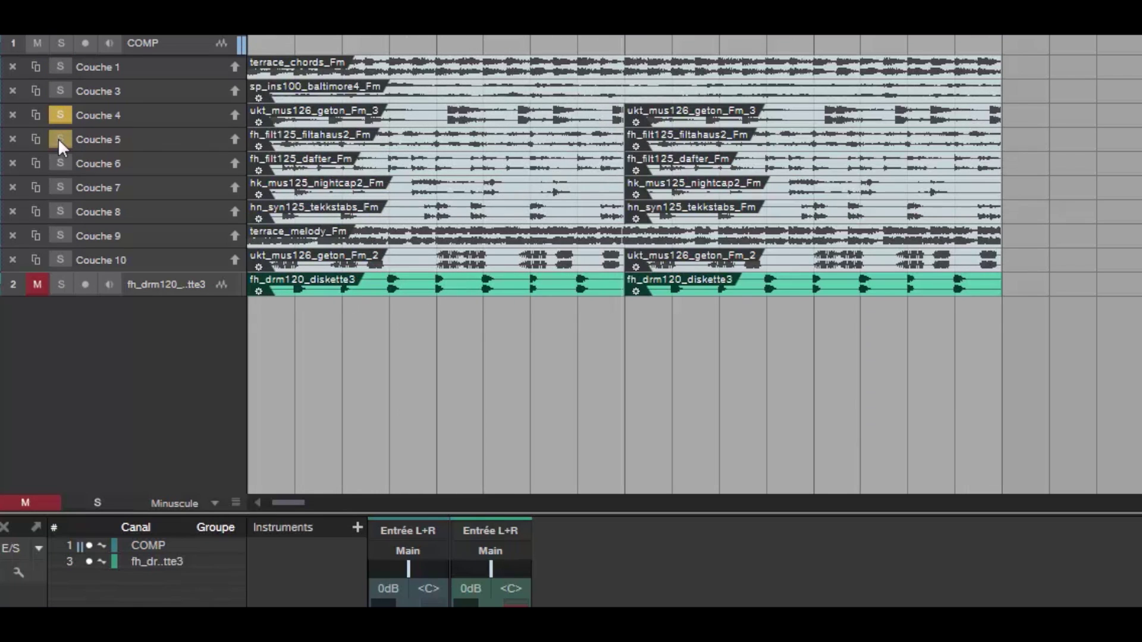
{"action": "left_click", "coordinate": [58, 138]}
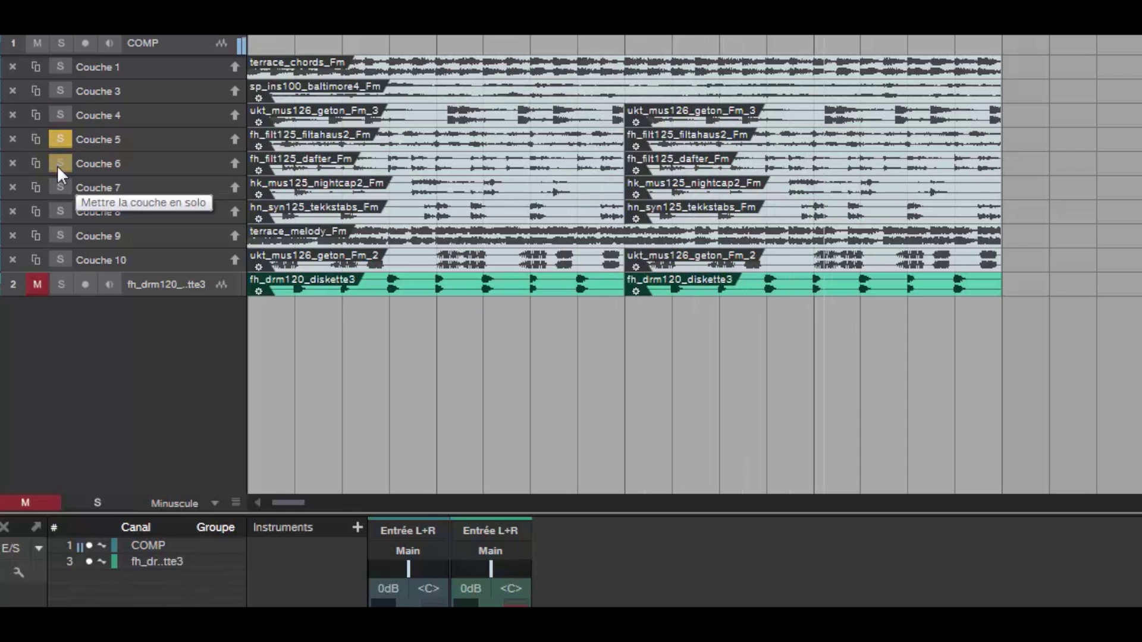
{"action": "left_click", "coordinate": [58, 168]}
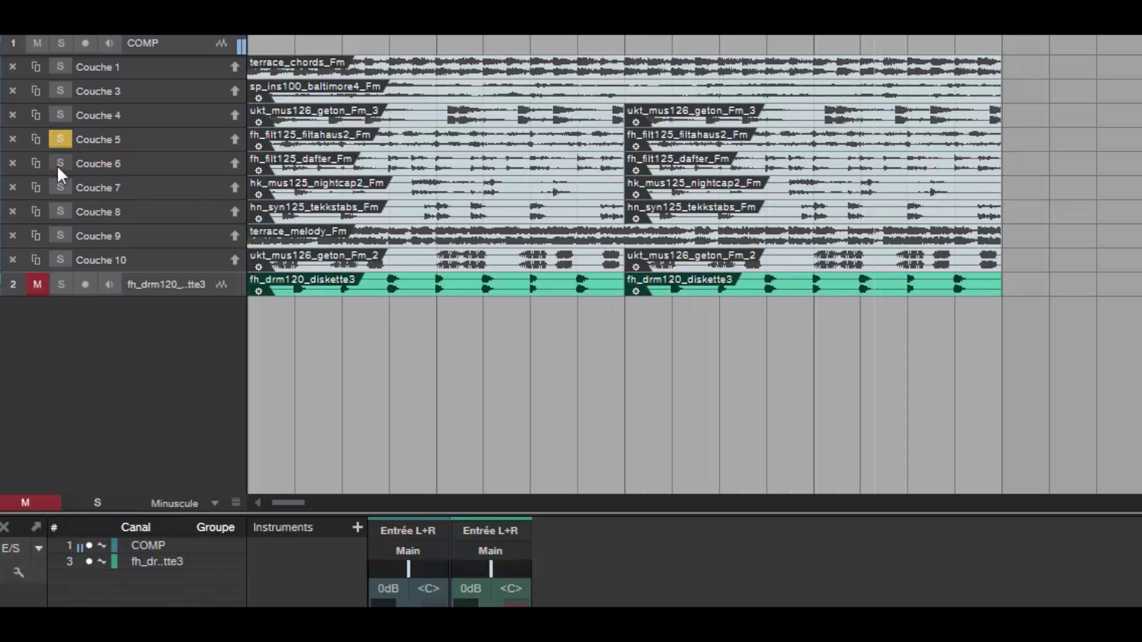
{"action": "left_click", "coordinate": [59, 212]}
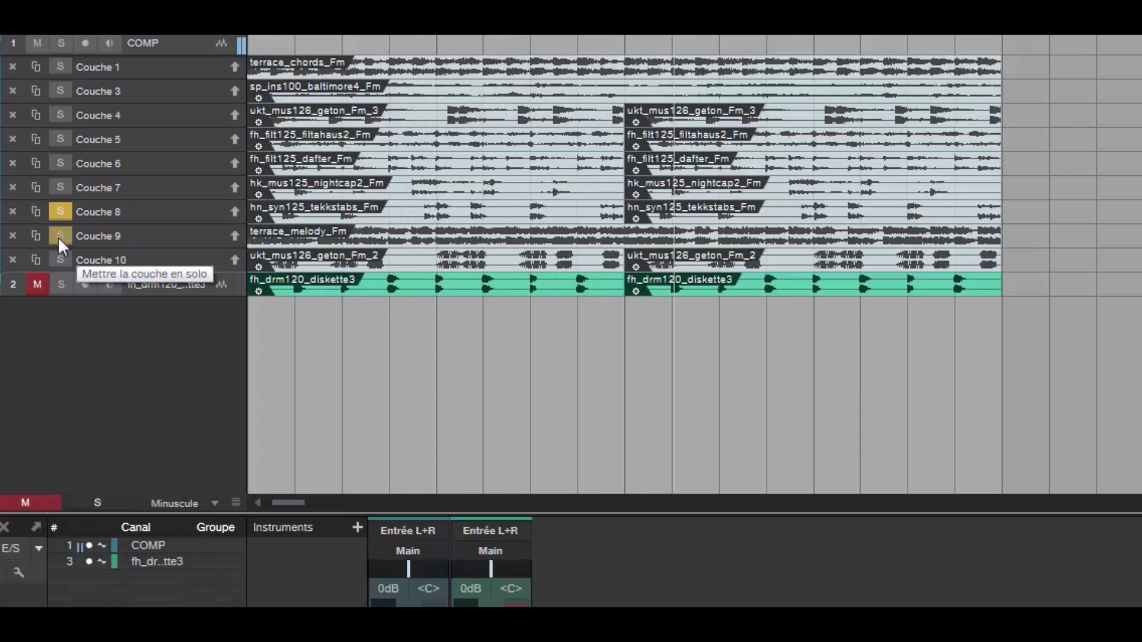
{"action": "left_click", "coordinate": [59, 236]}
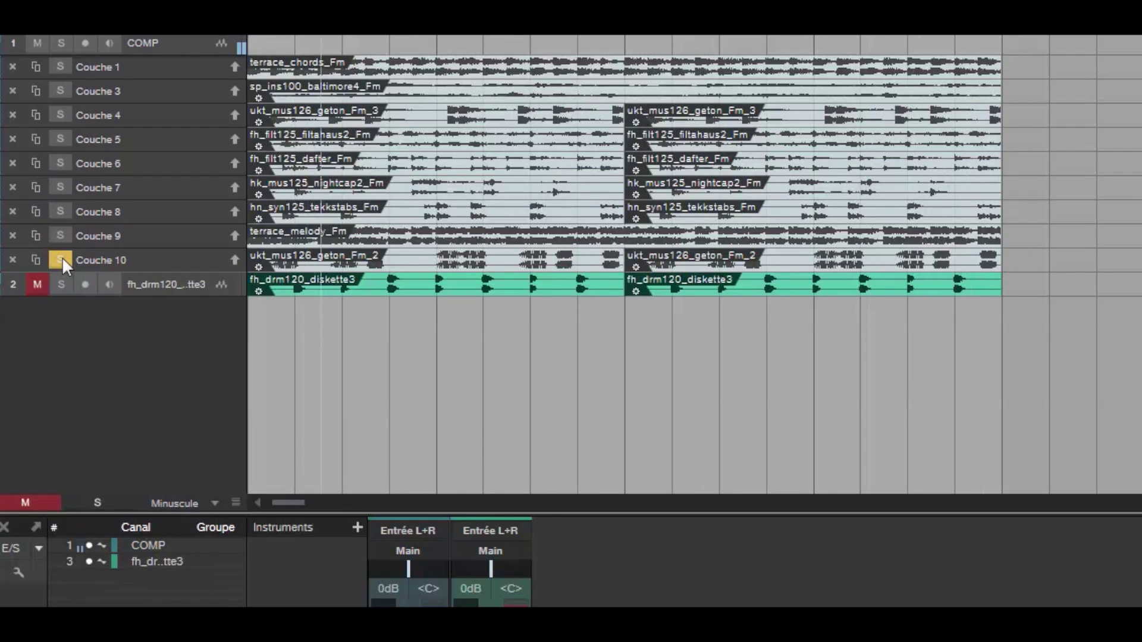
- Unmute the fh_drm120_diskette3 drum track and build a comp from short segments of the COMP track's layers
{"action": "left_click", "coordinate": [38, 283]}
{"action": "mouse_move", "coordinate": [249, 66]}
{"action": "left_mouse_down"}
{"action": "mouse_move", "coordinate": [336, 139]}
{"action": "mouse_move", "coordinate": [458, 196]}
{"action": "mouse_move", "coordinate": [589, 286]}
{"action": "mouse_move", "coordinate": [688, 256]}
{"action": "mouse_move", "coordinate": [589, 256]}
{"action": "mouse_move", "coordinate": [654, 211]}
{"action": "mouse_move", "coordinate": [672, 99]}
{"action": "mouse_move", "coordinate": [801, 90]}
{"action": "mouse_move", "coordinate": [806, 68]}
{"action": "mouse_move", "coordinate": [945, 77]}
{"action": "mouse_move", "coordinate": [845, 113]}
{"action": "mouse_move", "coordinate": [922, 258]}
{"action": "mouse_move", "coordinate": [921, 288]}
{"action": "mouse_move", "coordinate": [931, 262]}
{"action": "mouse_move", "coordinate": [993, 228]}
{"action": "mouse_move", "coordinate": [987, 261]}
{"action": "left_mouse_up"}
{"action": "left_click_drag", "start_coordinate": [625, 284], "coordinate": [625, 286]}
{"action": "left_click", "coordinate": [613, 260]}
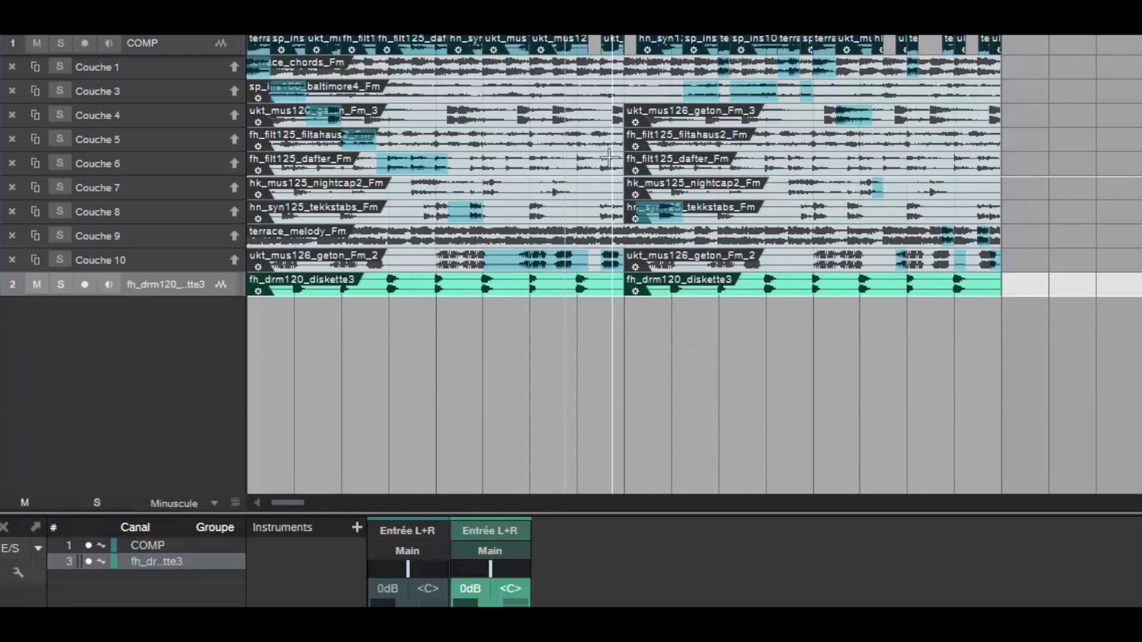
- Fill the remaining gaps in the comp with short segments from Couche 5, Couche 1 and Couche 6
{"action": "left_click_drag", "start_coordinate": [578, 140], "coordinate": [588, 140]}
{"action": "left_click_drag", "start_coordinate": [589, 69], "coordinate": [637, 70]}
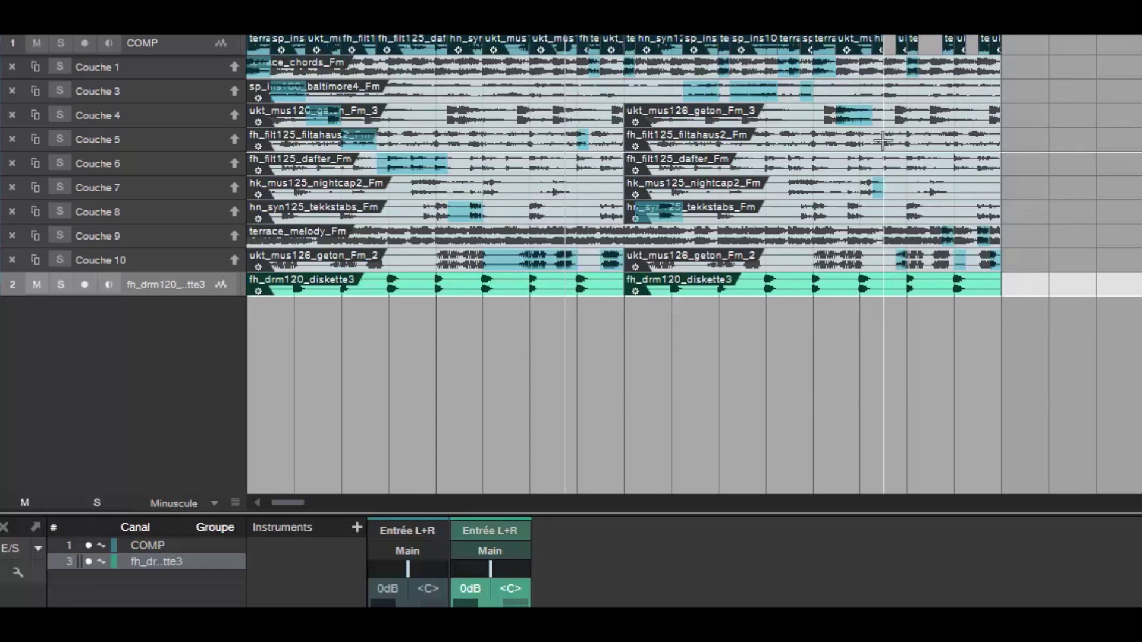
{"action": "left_click_drag", "start_coordinate": [884, 141], "coordinate": [977, 165]}
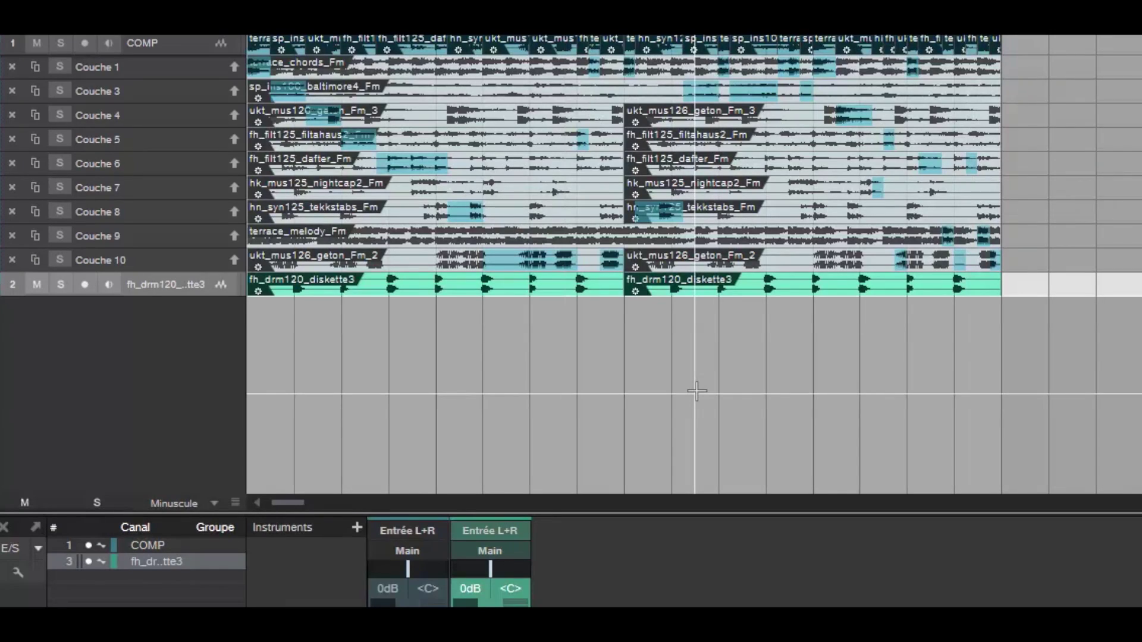